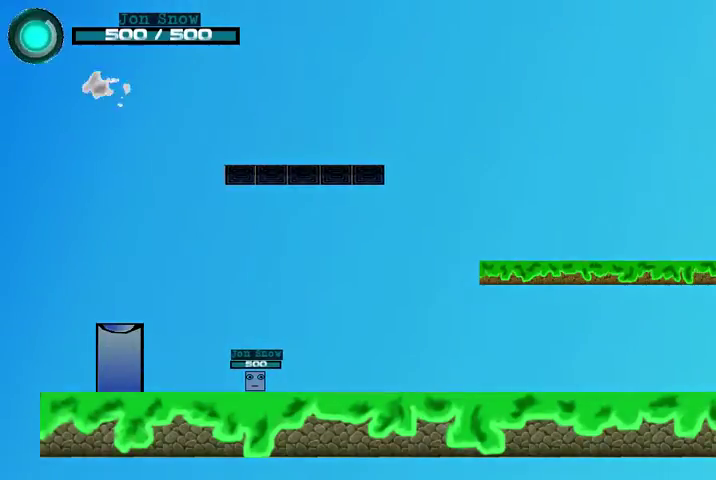
Move the blue square right and back to the pillar as health drops toward 327.
key("Right")
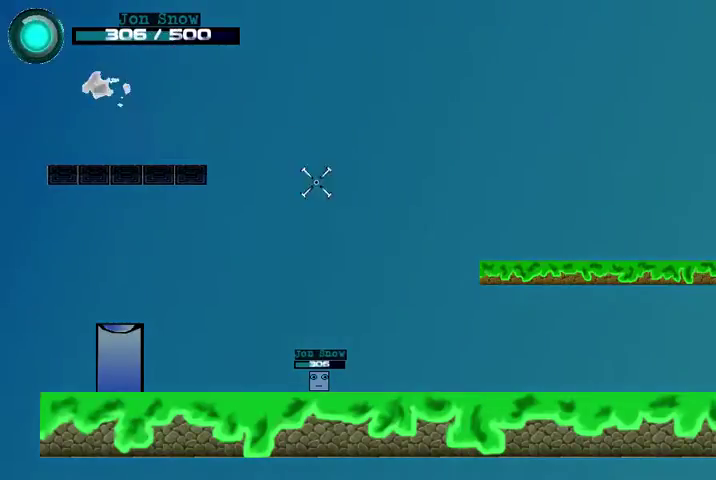
Return to the pillar, run right past it across the level, then turn back left.
key("a")
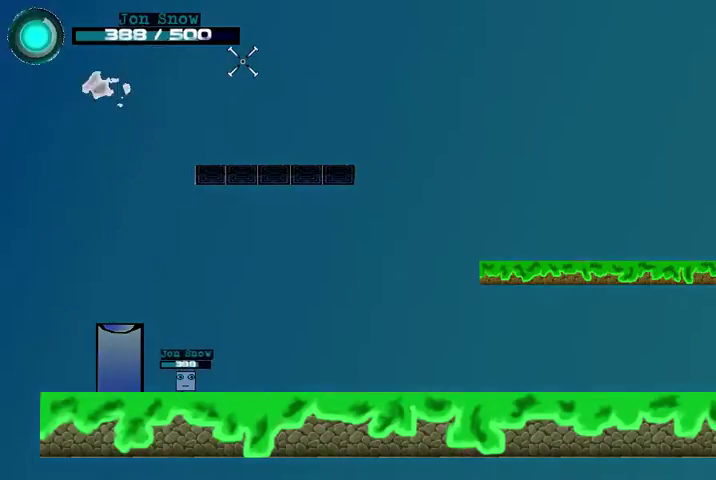
key("d")
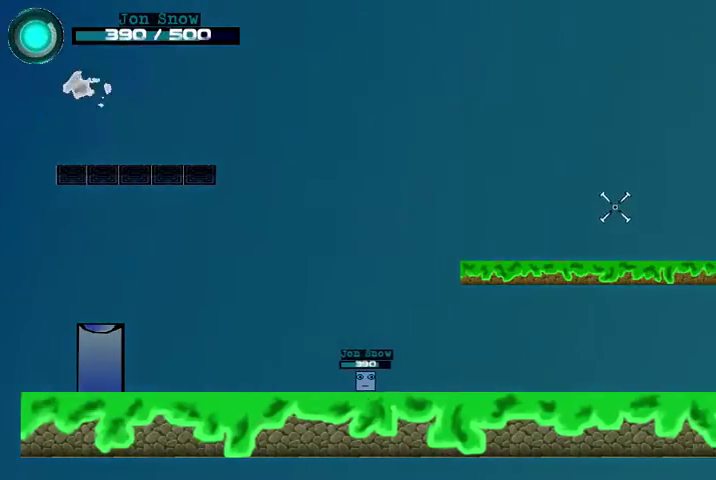
key("d")
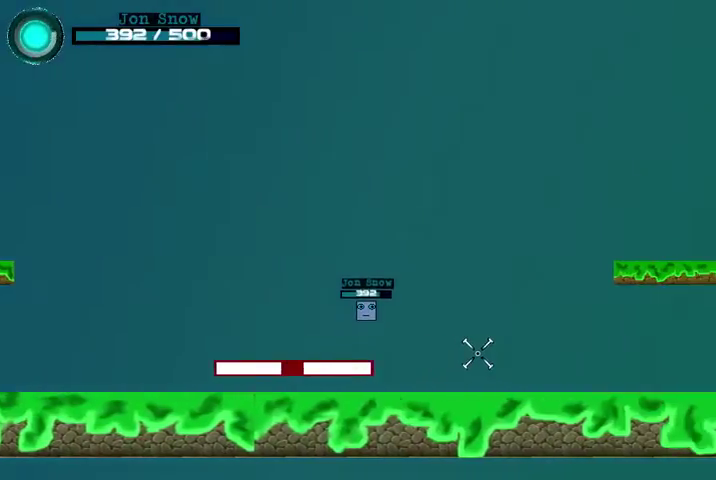
key("d")
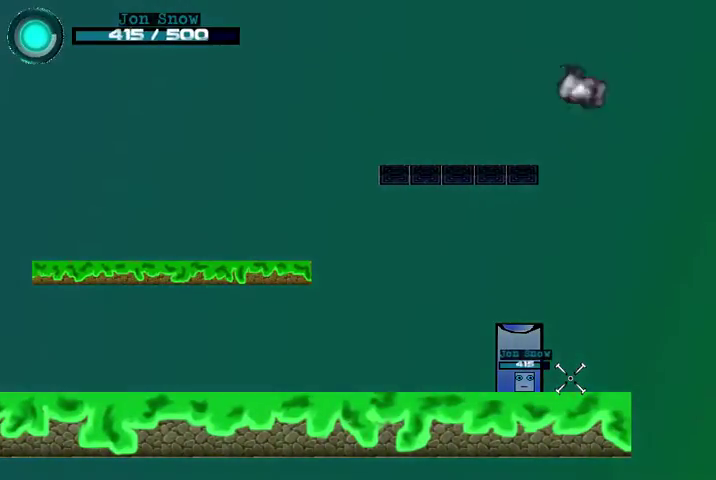
key("a")
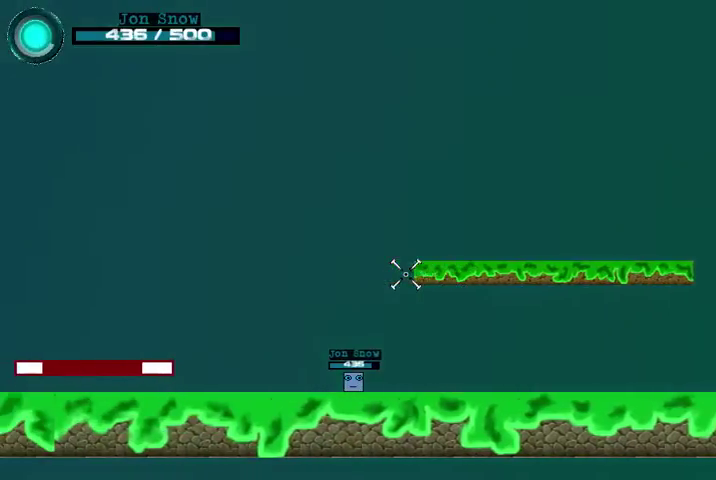
Step right and back, jump while running left, land, then head right.
key("d")
key("a")
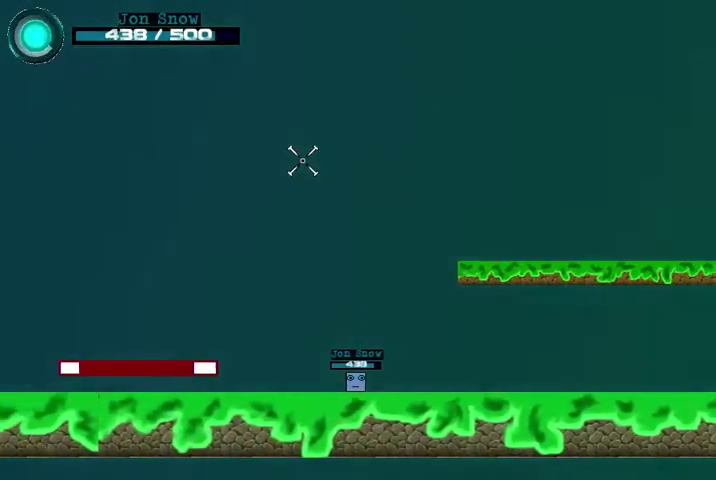
key("w")
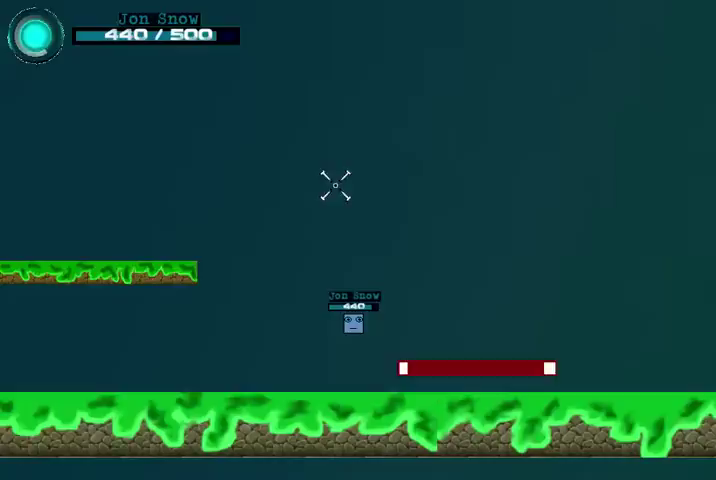
key("a")
key("d")
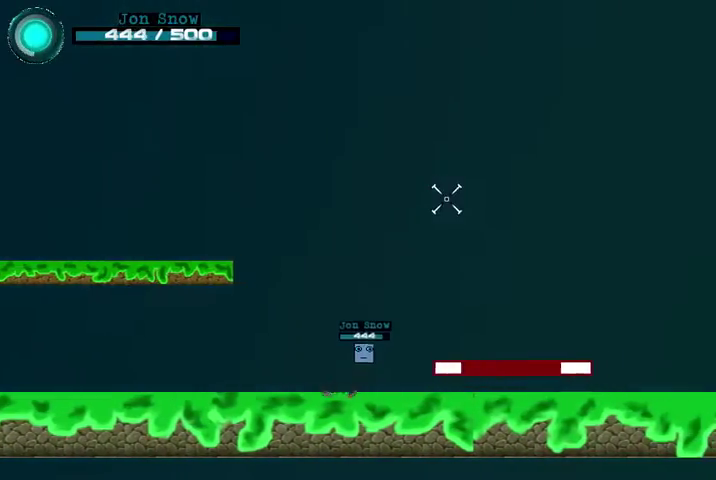
Jump above a platform, drop through to the ground, then jump and drop again.
key("d")
key("w")
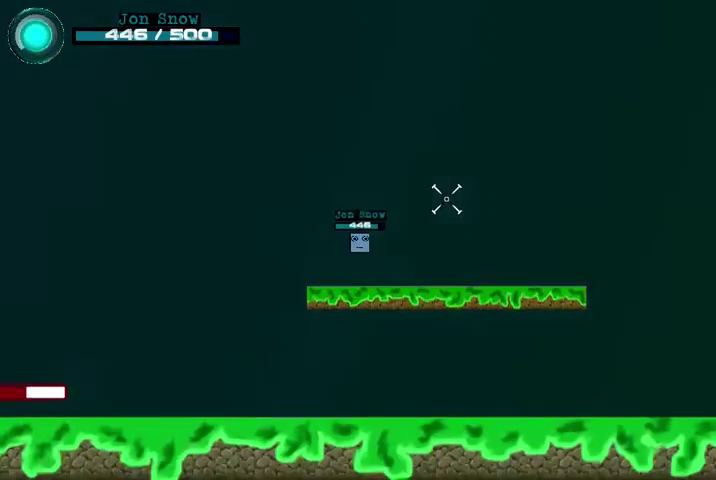
key("s")
key("a")
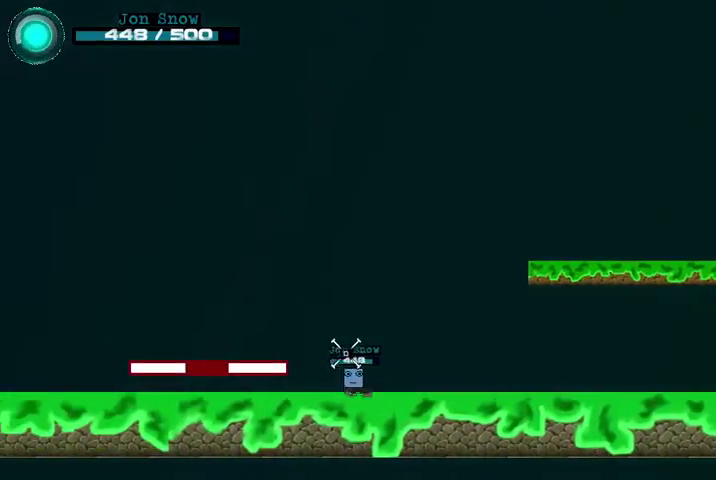
key("w")
key("w")
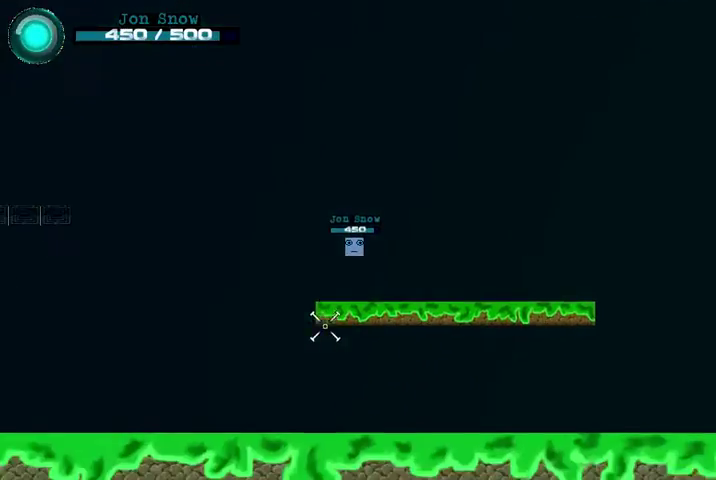
key("s")
Walk back and forth along the ground near the pillar, ending on the right.
key("a")
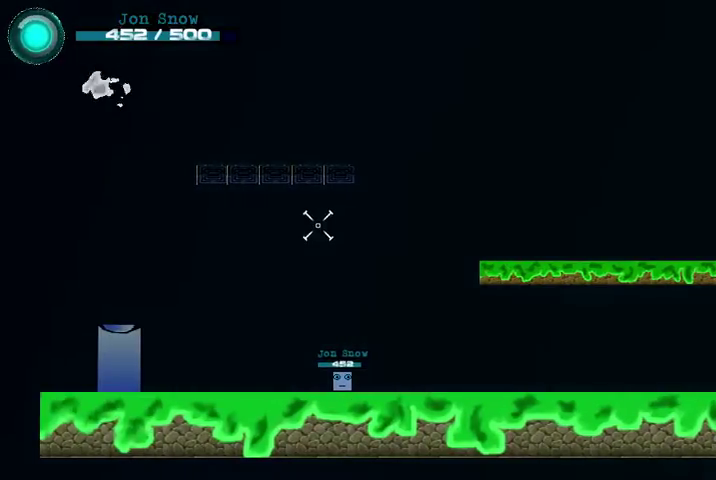
key("d")
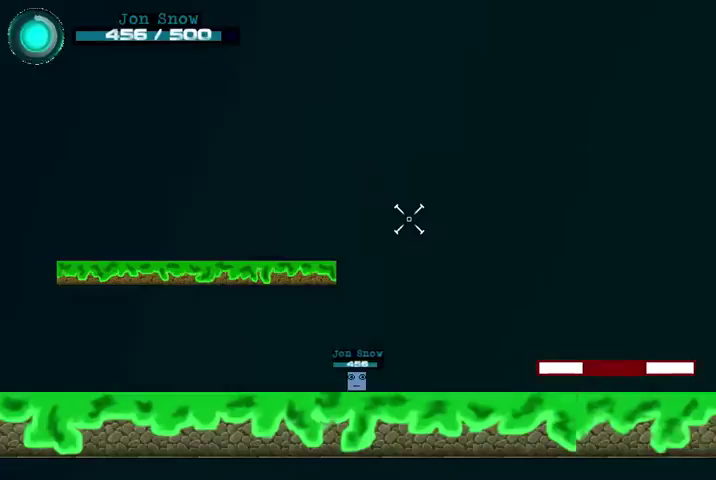
key("a")
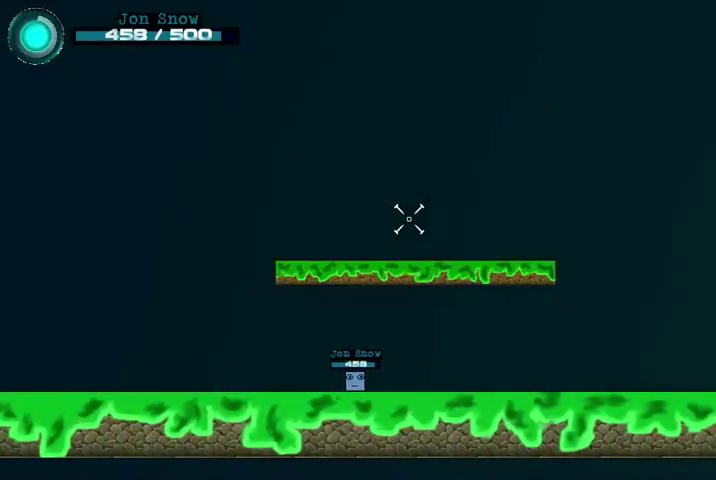
key("a")
key("d")
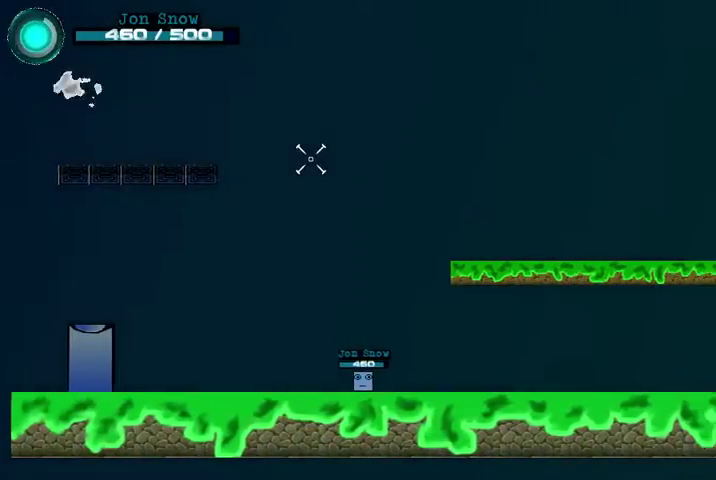
key("d")
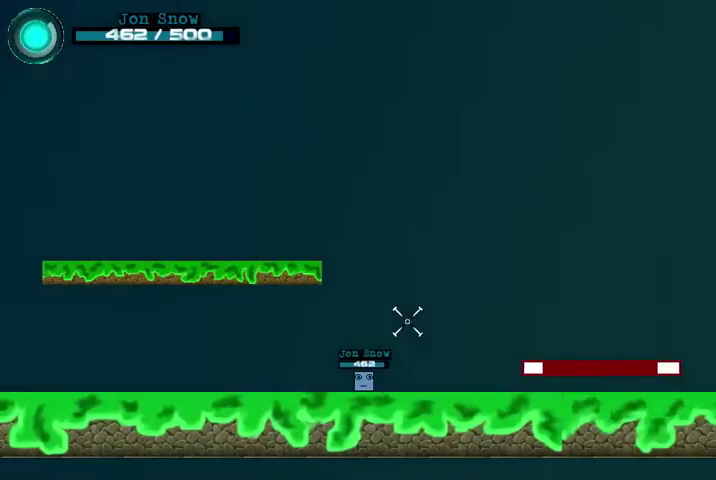
key("d")
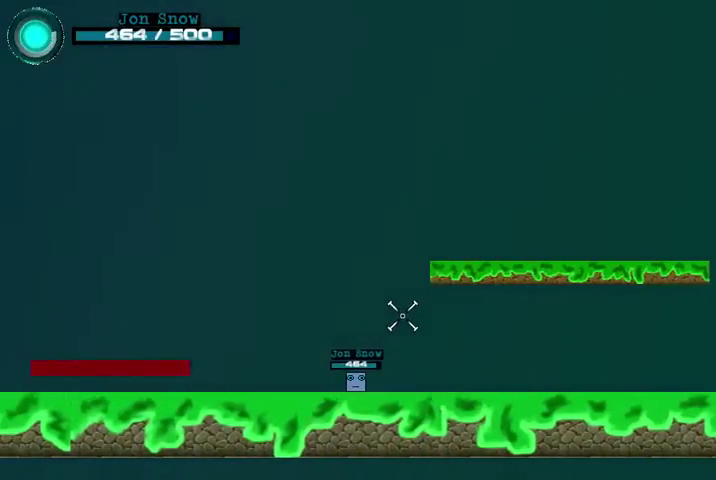
Jump onto the green platform, walk left, and jump onto the next platform.
key("space")
key("d")
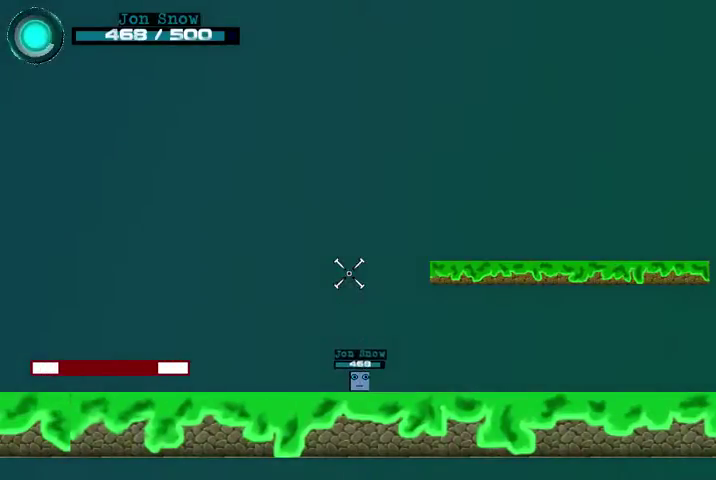
key("a")
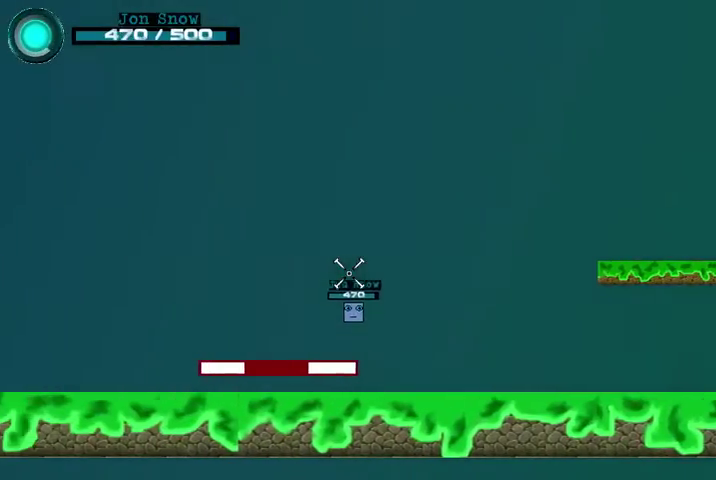
key("a")
key("space")
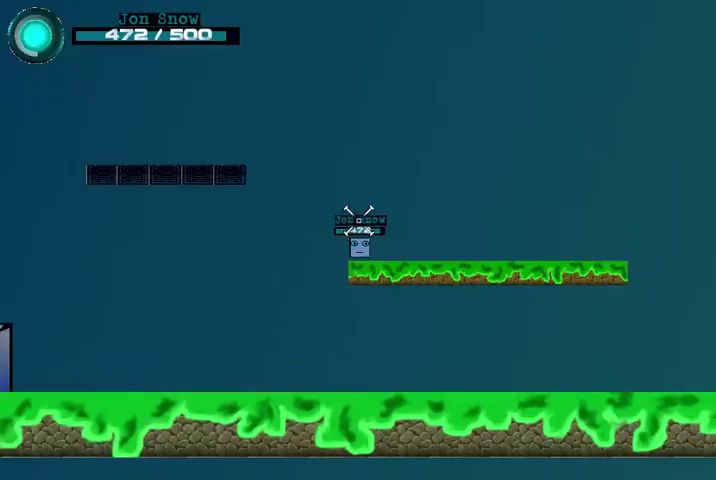
Jump right off the platform, back left onto the long platform, then walk off it.
key("space")
key("d")
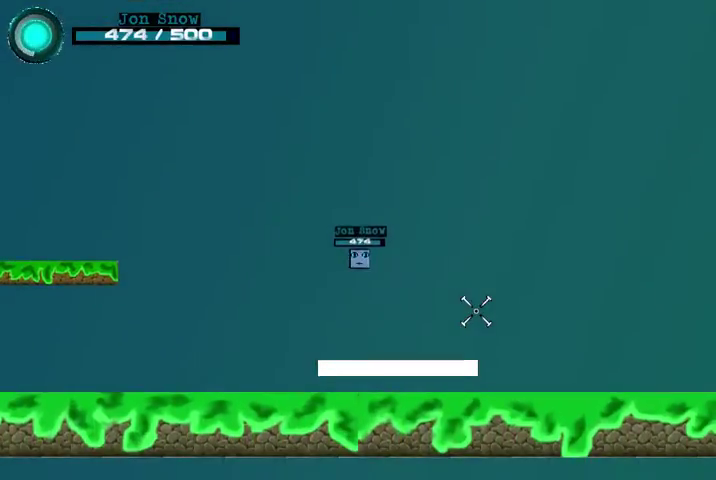
key("space")
key("a")
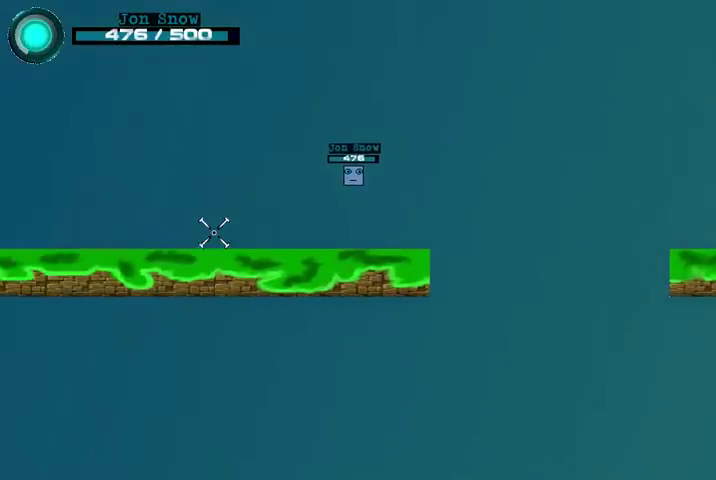
key("a")
Drop to the lower area, shoot the enemy, jump up, and fire while falling.
key("space")
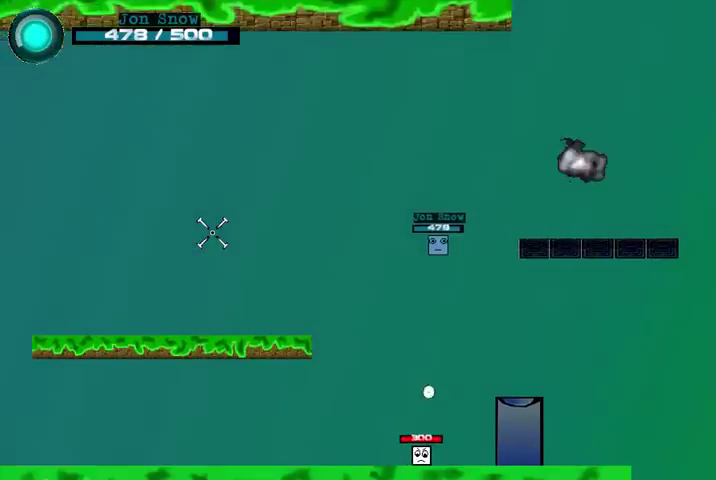
key("a")
left_click(536, 333)
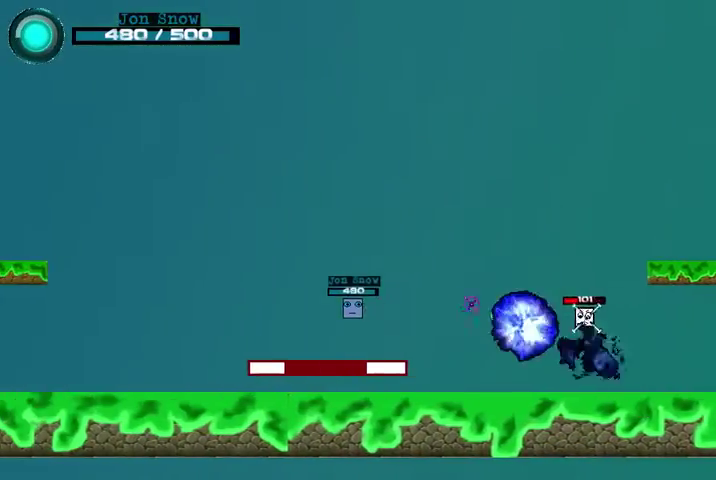
key("d")
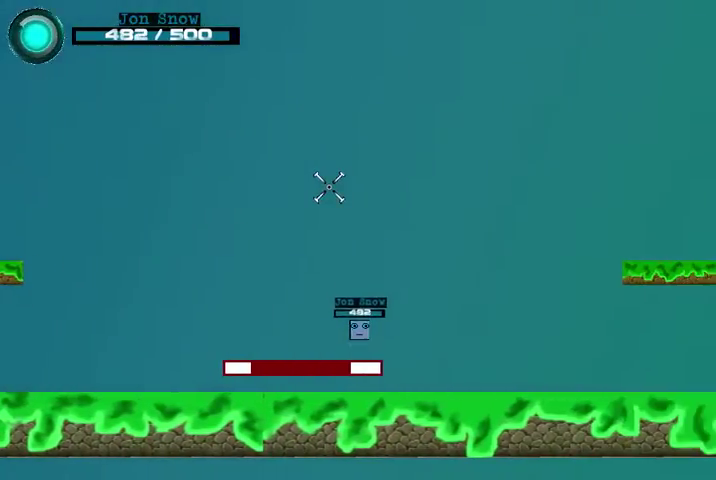
key("space")
key("d")
key("a")
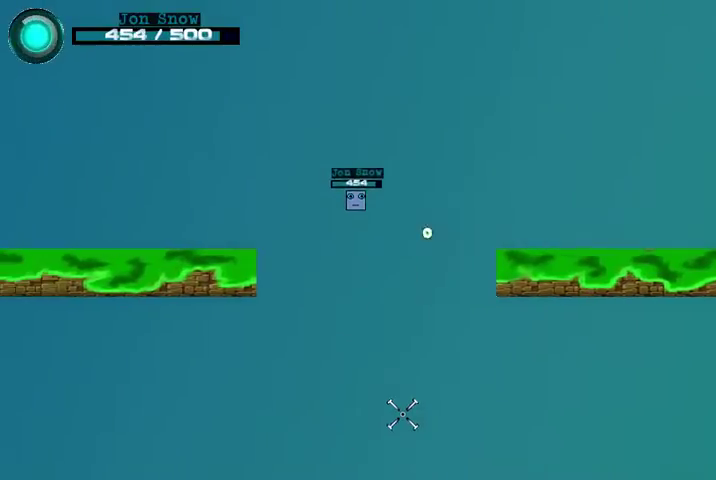
left_click(348, 121)
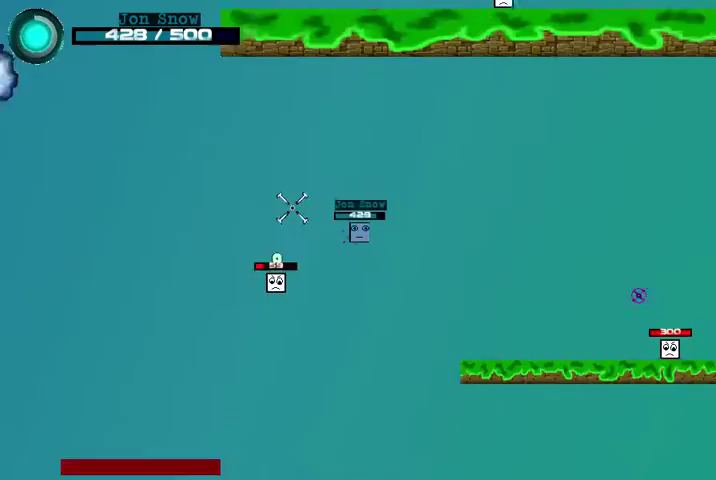
Drift left down onto the lower green platform, fall through the gap, and shoot below.
key("a")
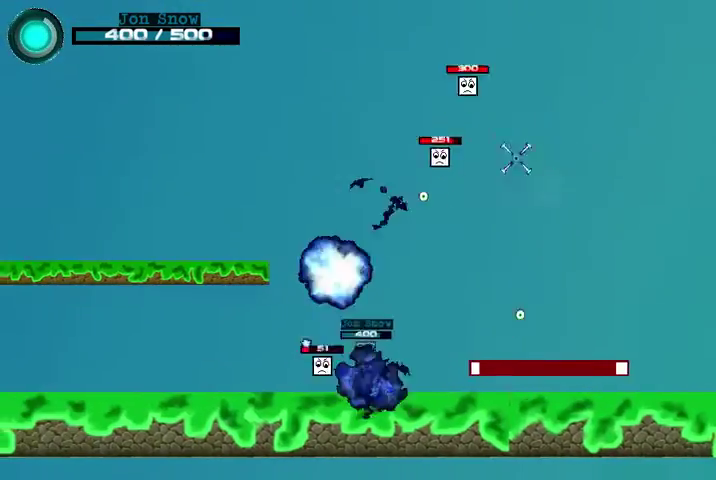
key("a")
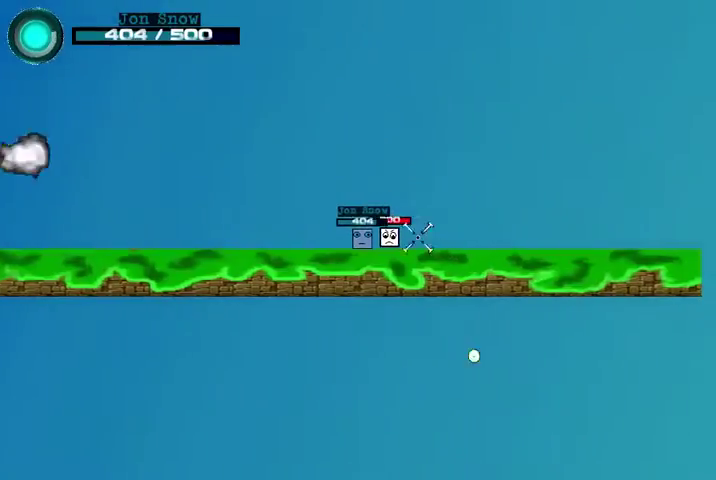
key("d")
key("d")
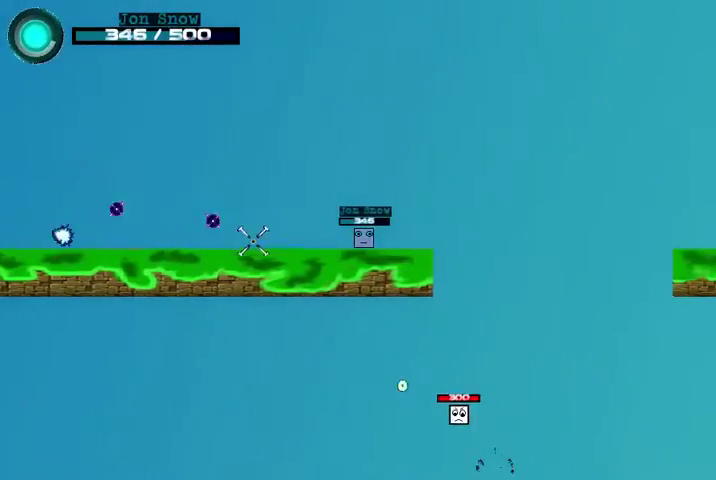
key("d")
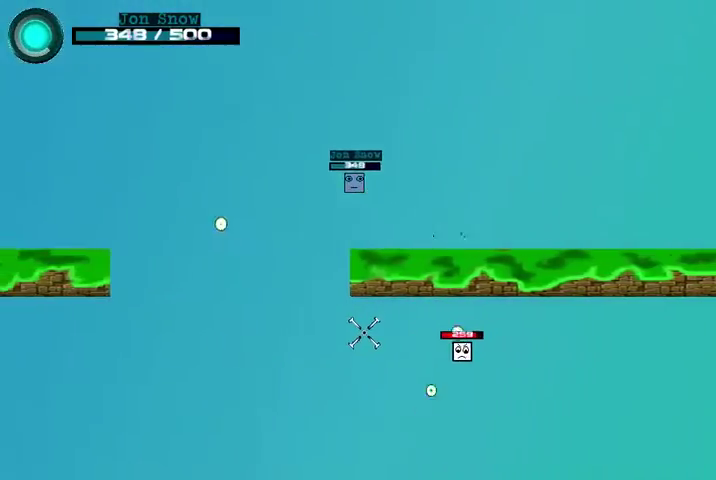
key("a")
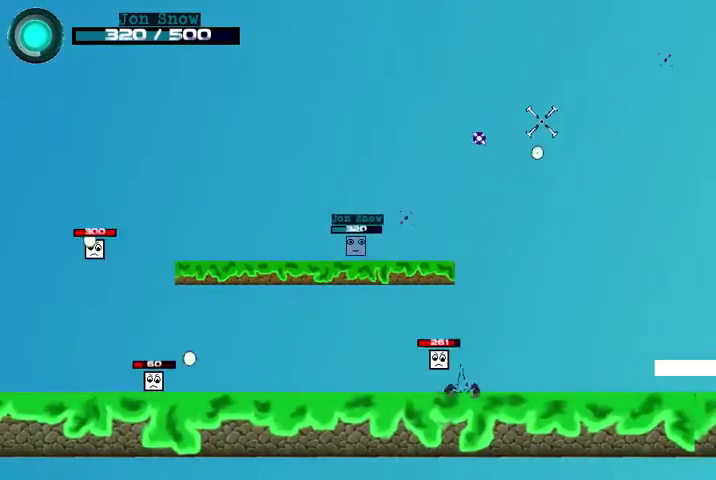
left_click(173, 272)
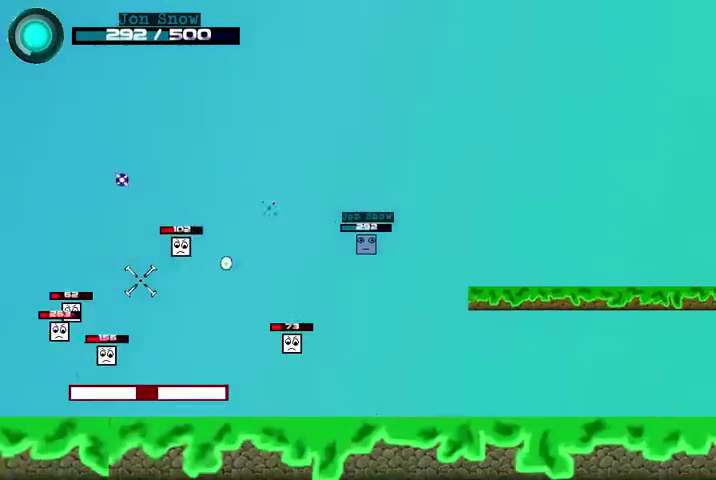
left_click(109, 303)
Jump up into the next area, run right along the ground, and blast enemies ahead.
key("d")
key("w")
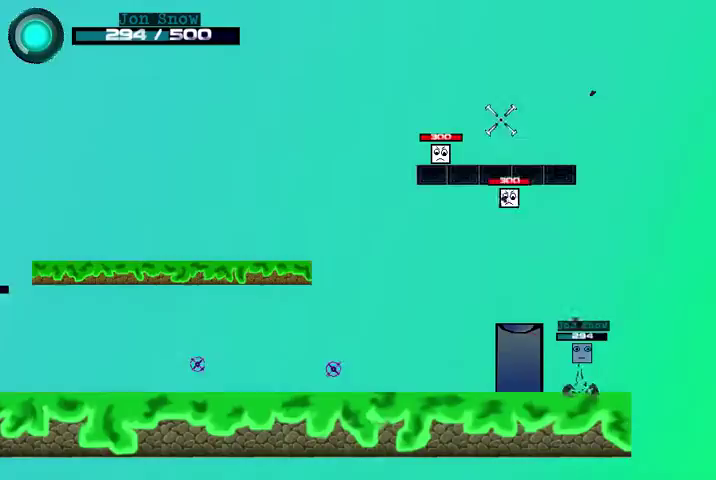
key("w")
key("d")
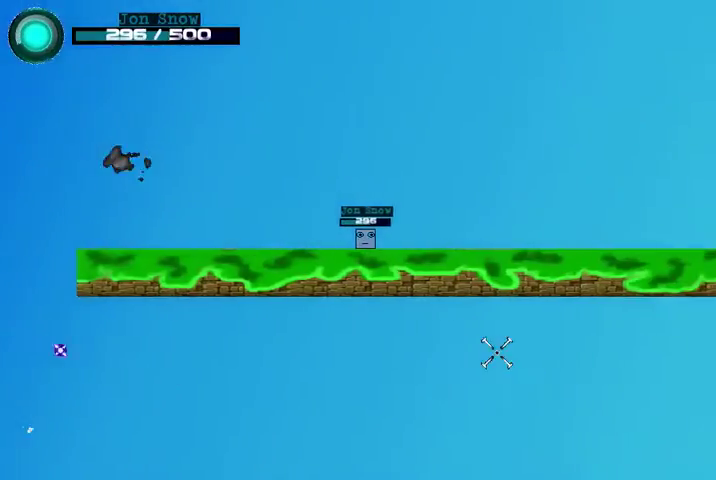
key("a")
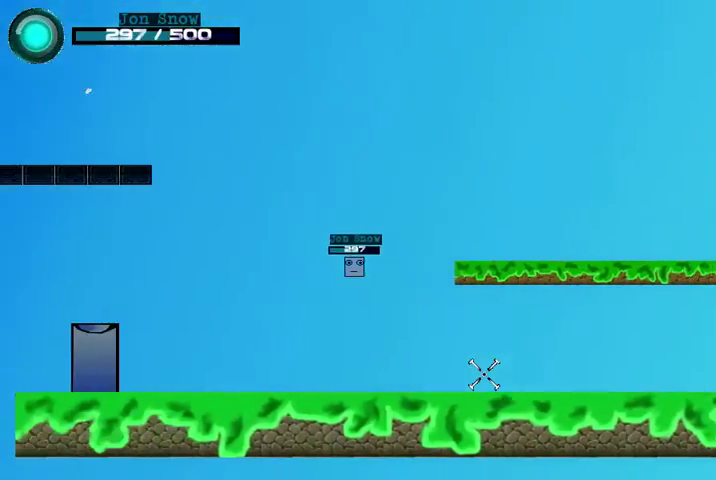
key("d")
key("w")
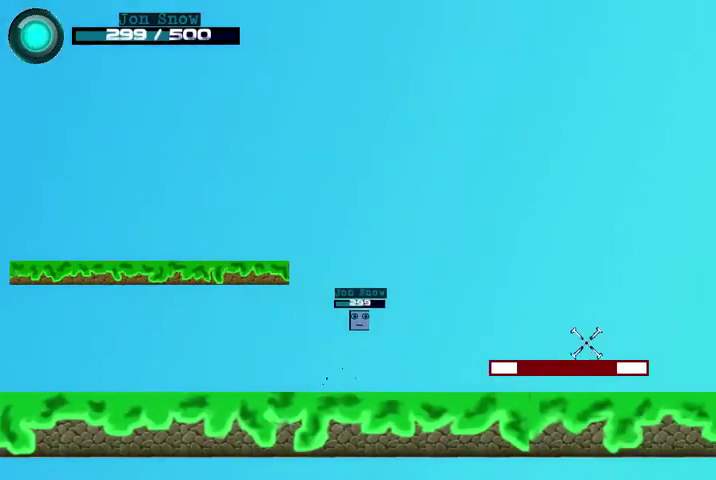
left_click(585, 305)
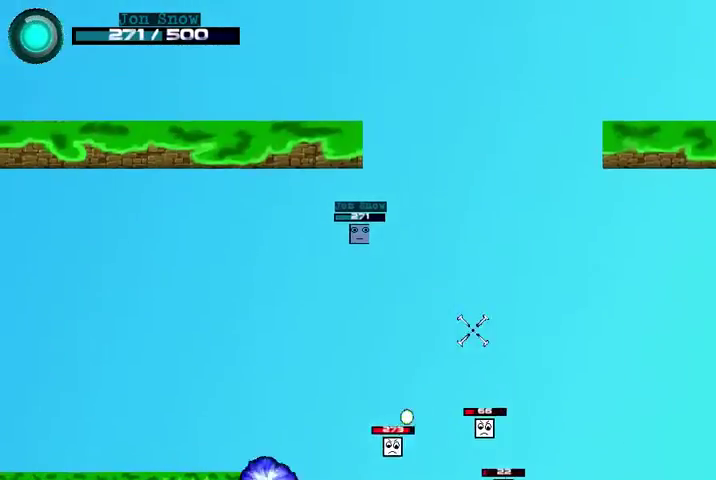
Drop down shooting enemies, jump and hit a nearby one, then move right firing, health now 165.
key("d")
left_click(542, 238)
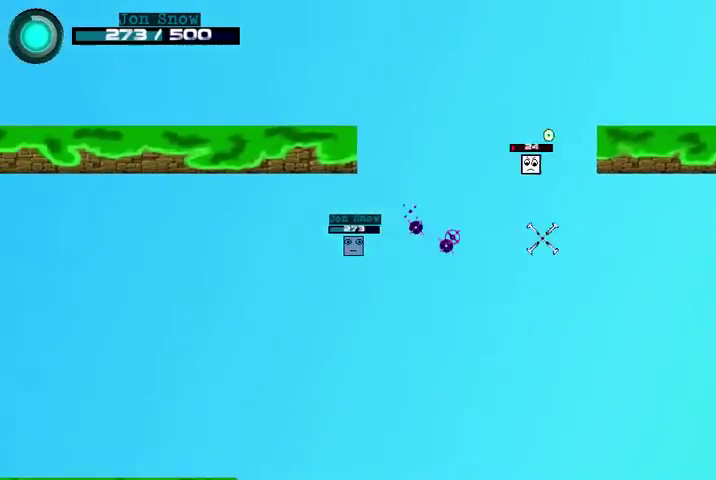
left_click(572, 35)
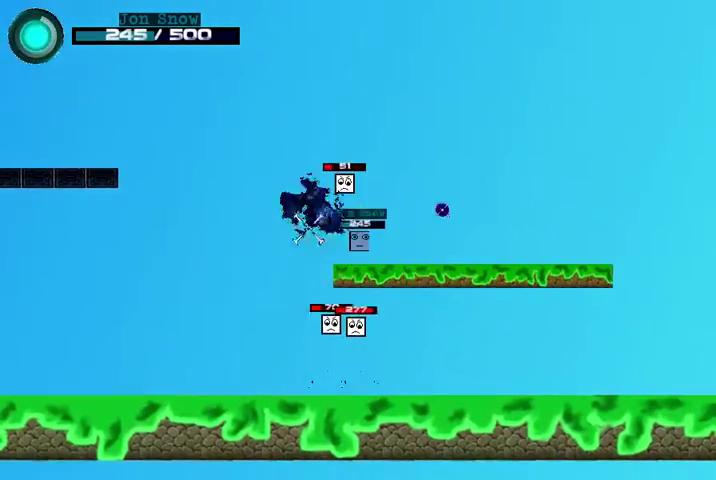
key("w")
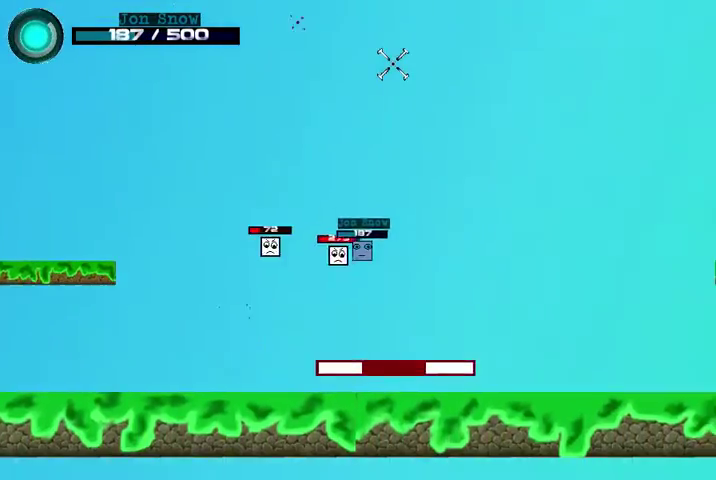
left_click(392, 64)
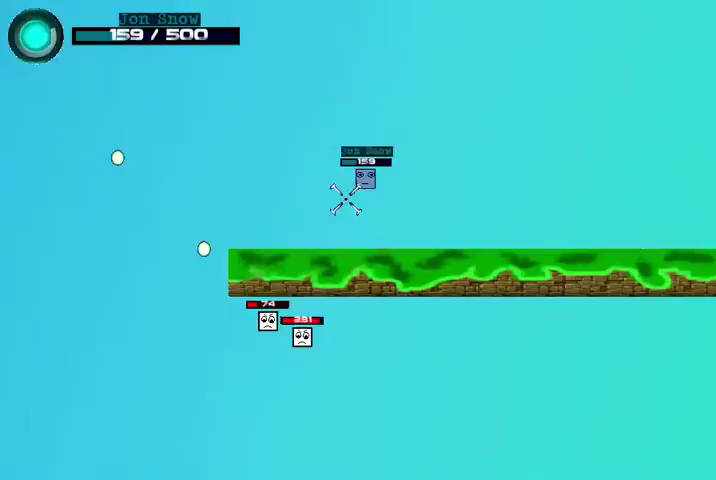
key("d")
key("d")
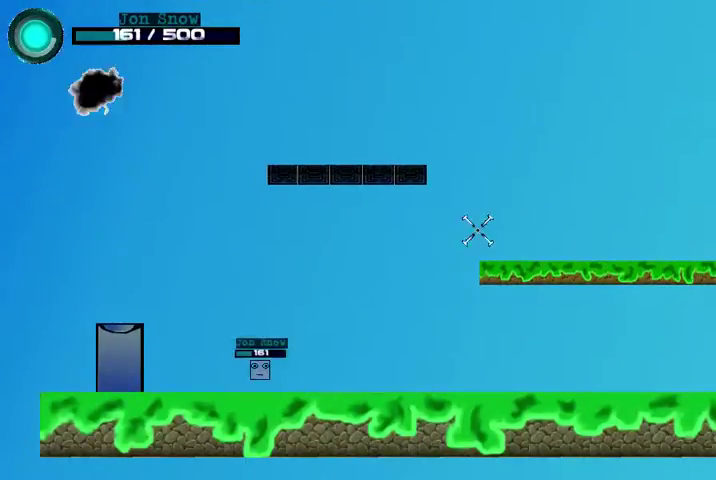
key("d")
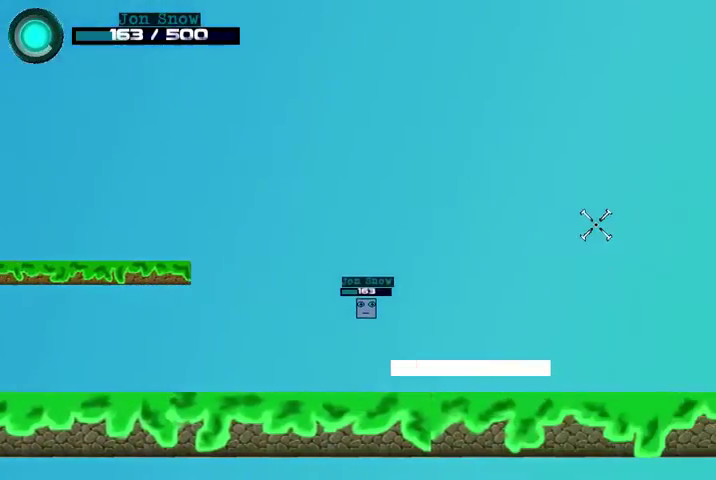
left_click(184, 339)
Shoot enemies on the ground, then run left and jump to hit the left enemy.
left_click(364, 425)
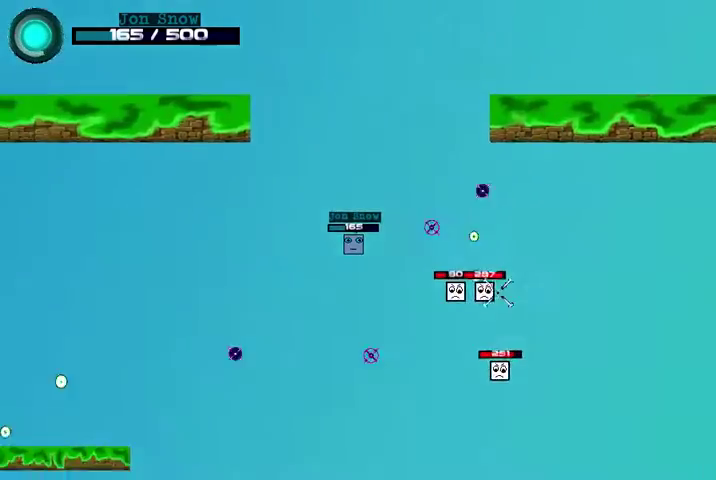
left_click(510, 250)
key("a")
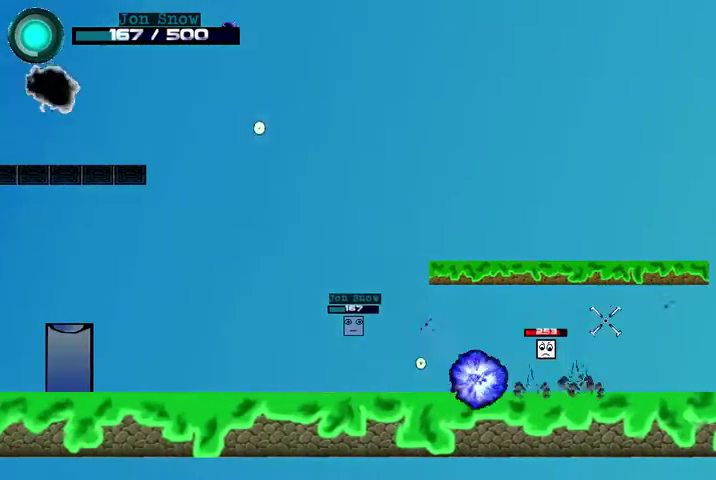
key("w")
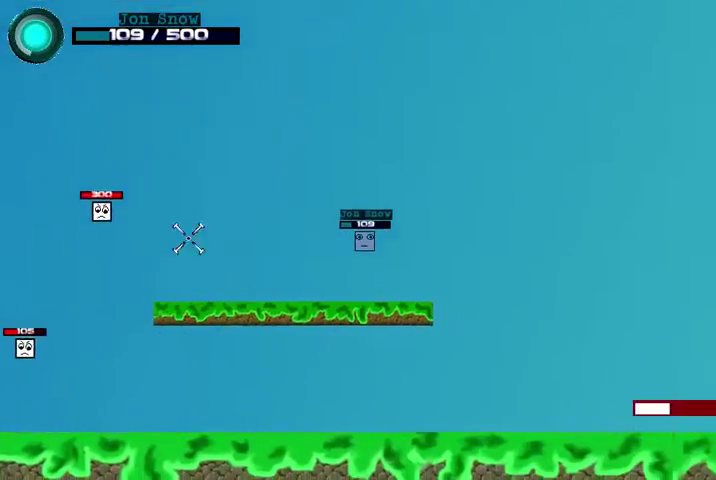
Rise through the platform gap, drop back to the ground, and shoot the nearby enemy twice.
key("w")
left_click(91, 256)
key("w")
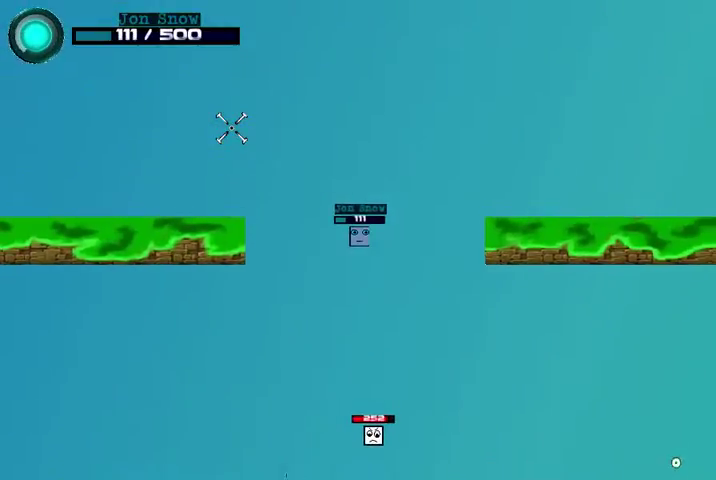
key("a")
key("d")
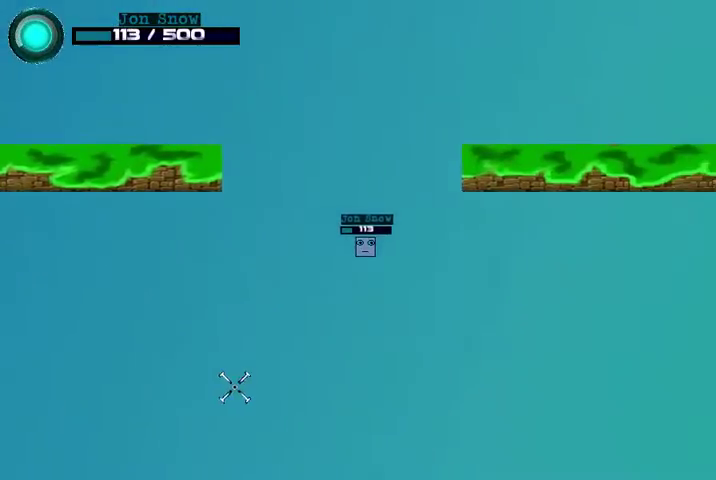
left_click(285, 270)
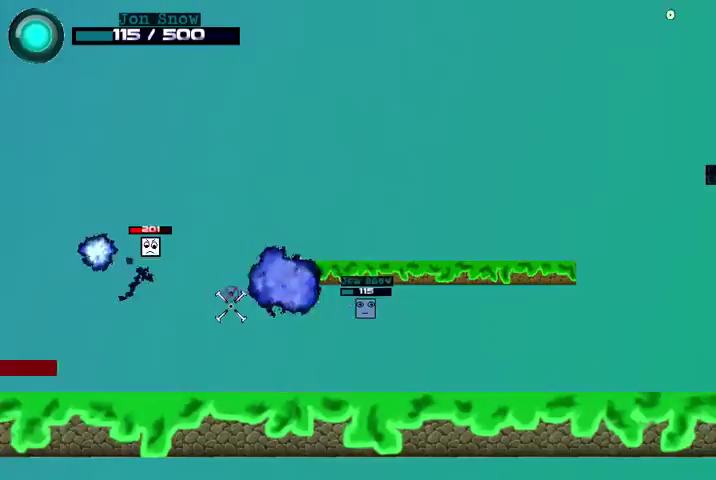
key("a")
left_click(331, 286)
Jump to the upper platforms, shoot enemies while falling, then cross left to the platform, health at 5.
key("w")
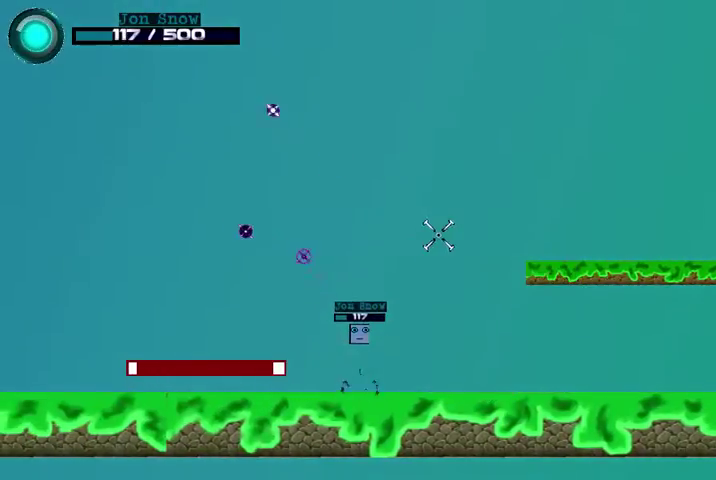
key("d")
left_click(505, 272)
key("a")
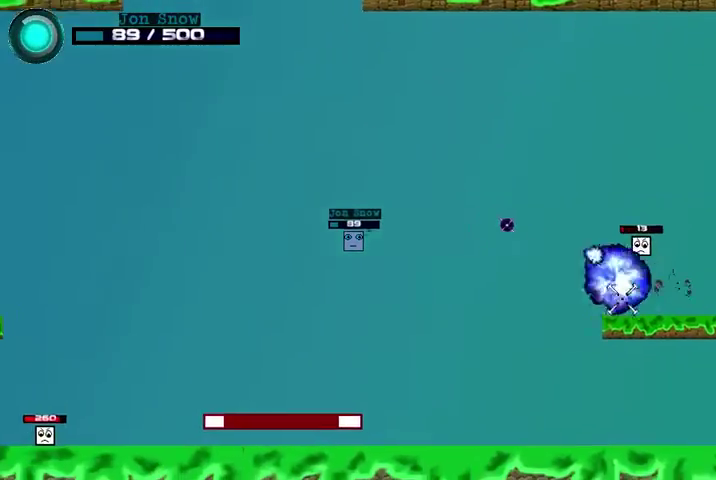
left_click(307, 344)
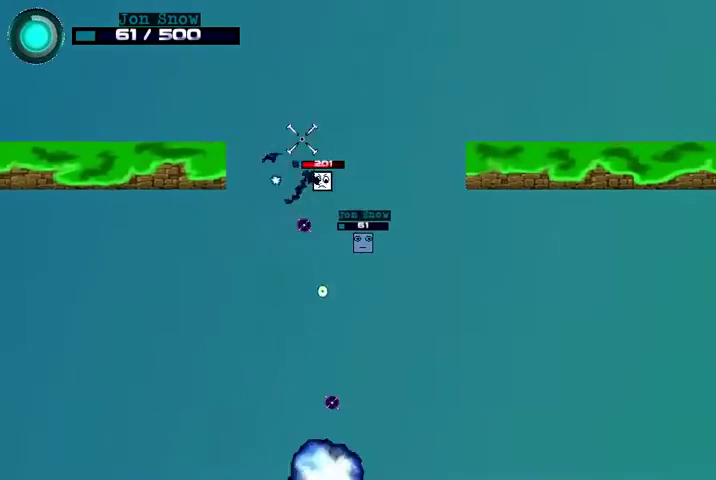
left_click(340, 105)
left_click(450, 215)
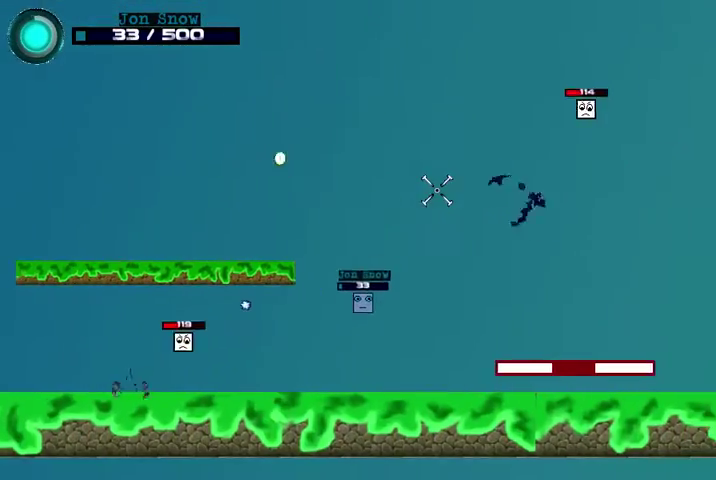
key("a")
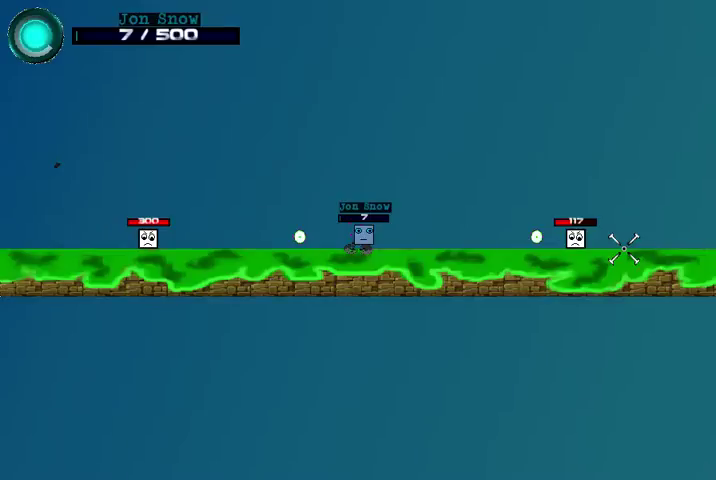
Jump on the grass platform while both enemies drain health to 1 of 500.
key("w")
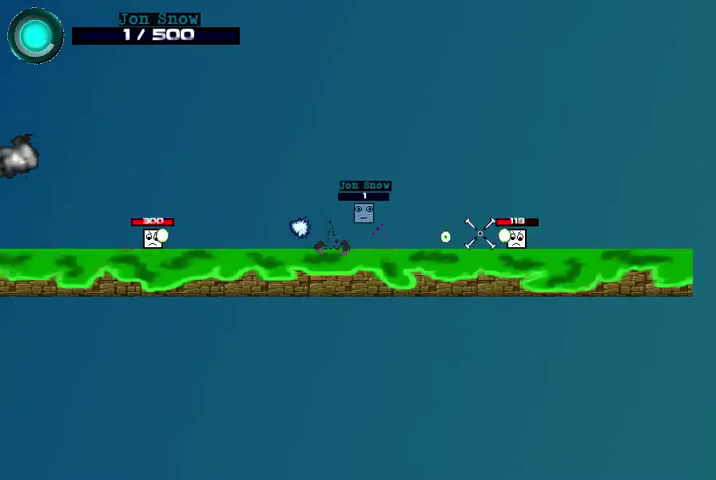